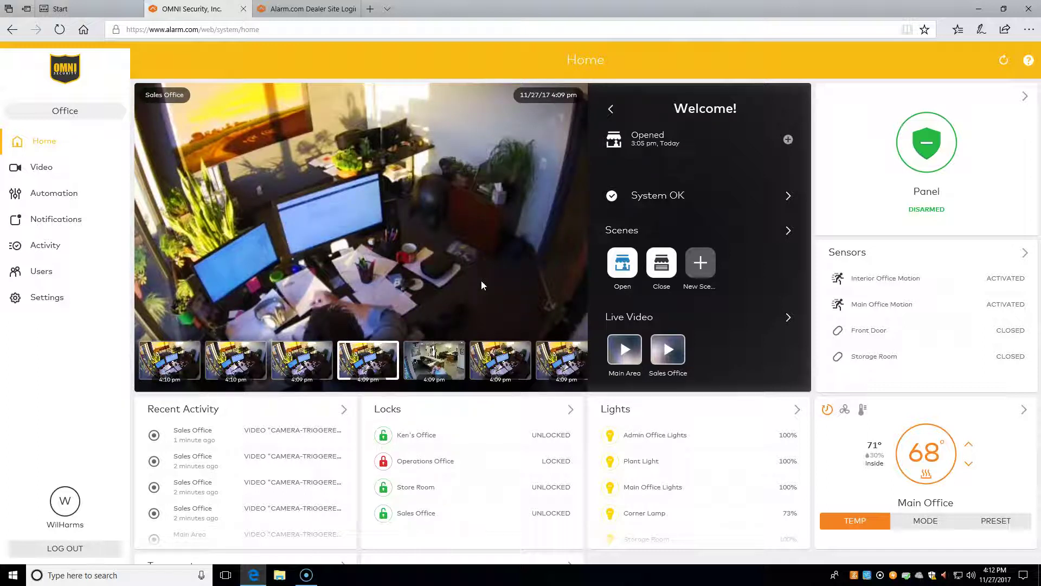
Go to the Users list and start adding a new user.
click(57, 275)
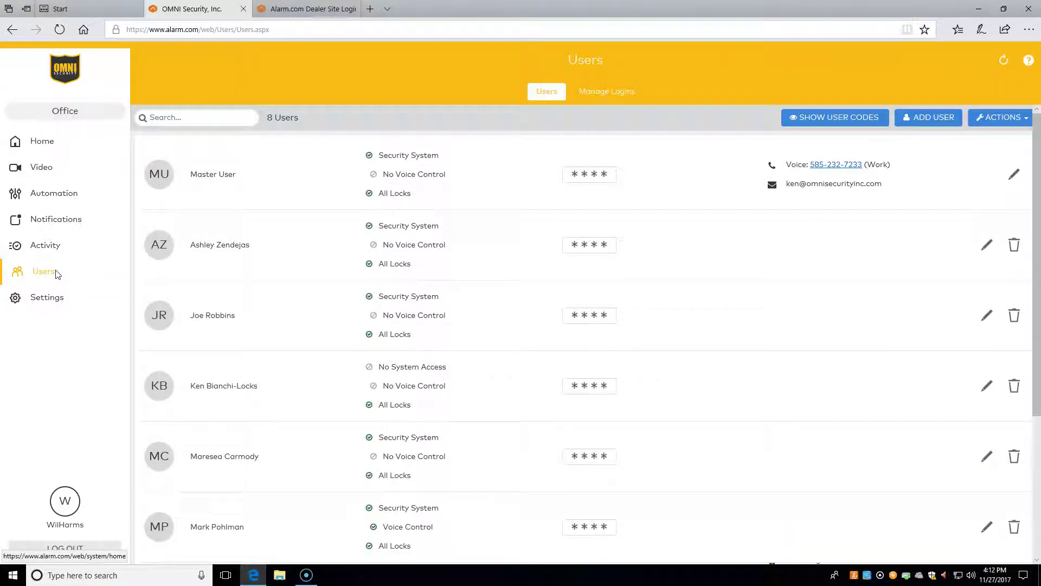
click(475, 344)
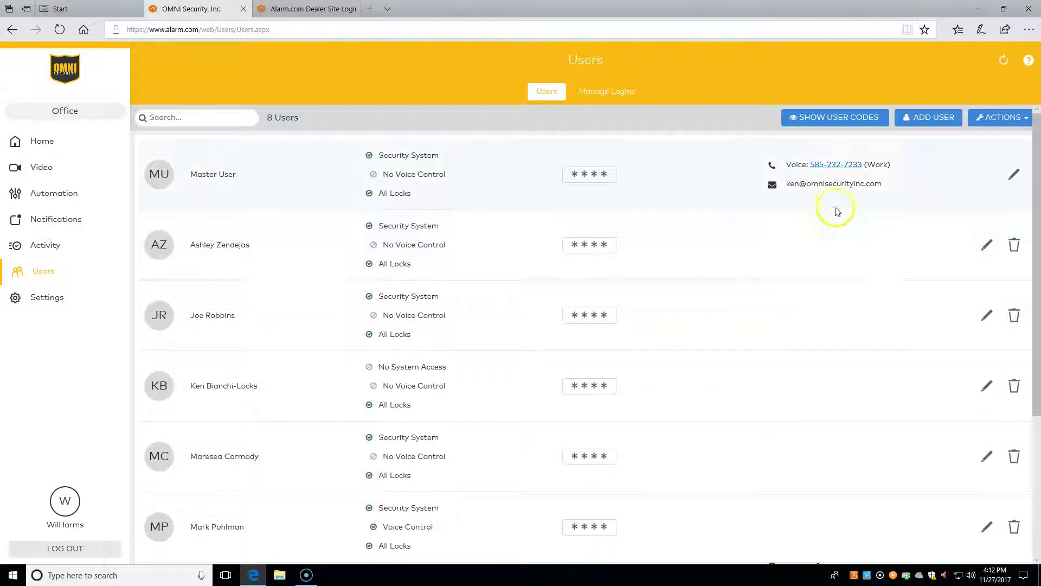
Enter first name 'Temp' and last name 'User', keeping English as the language preference.
click(915, 121)
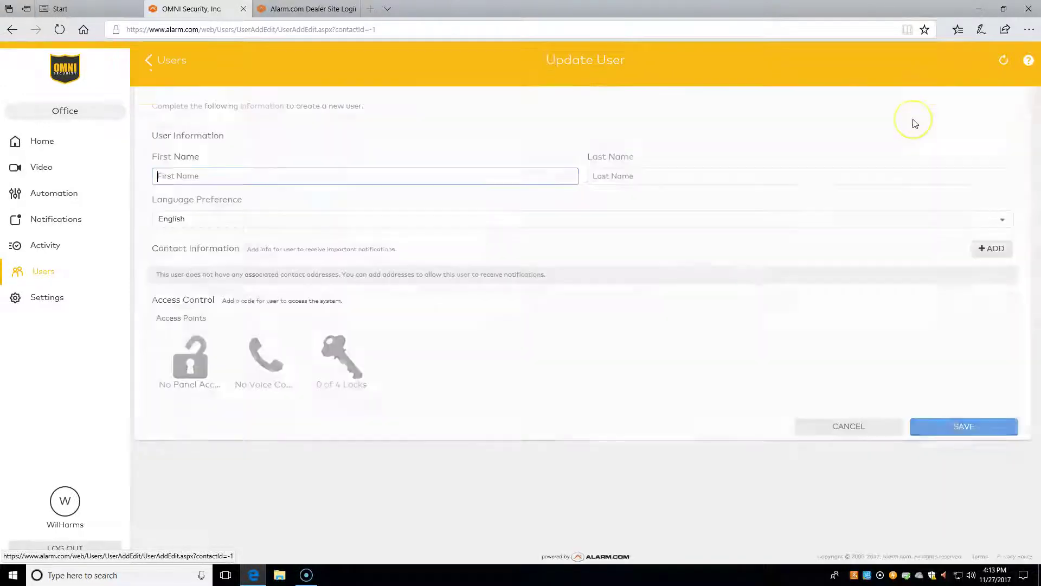
text(T)
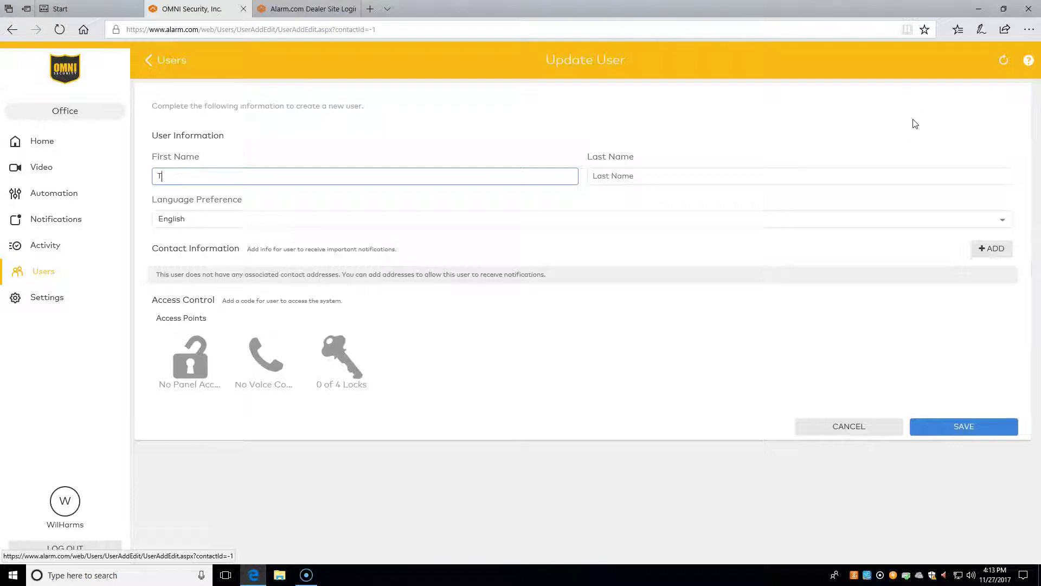
text(emp)
key(Tab)
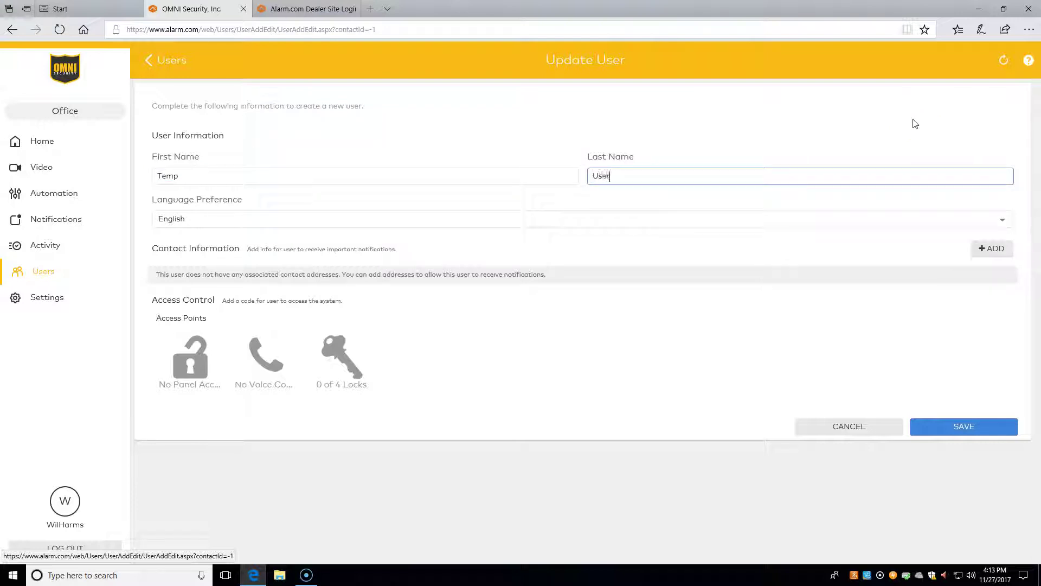
click(466, 223)
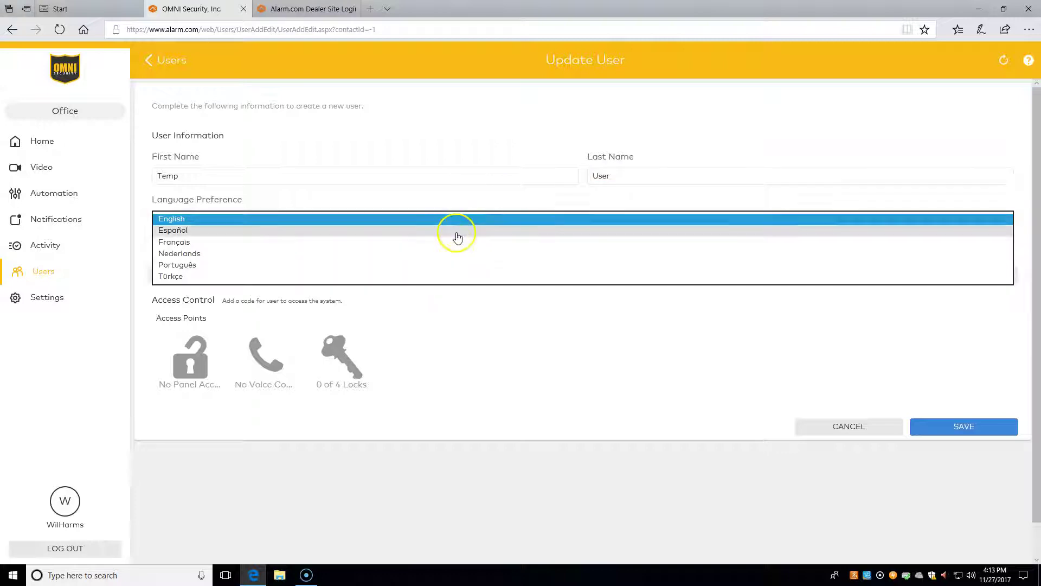
click(475, 325)
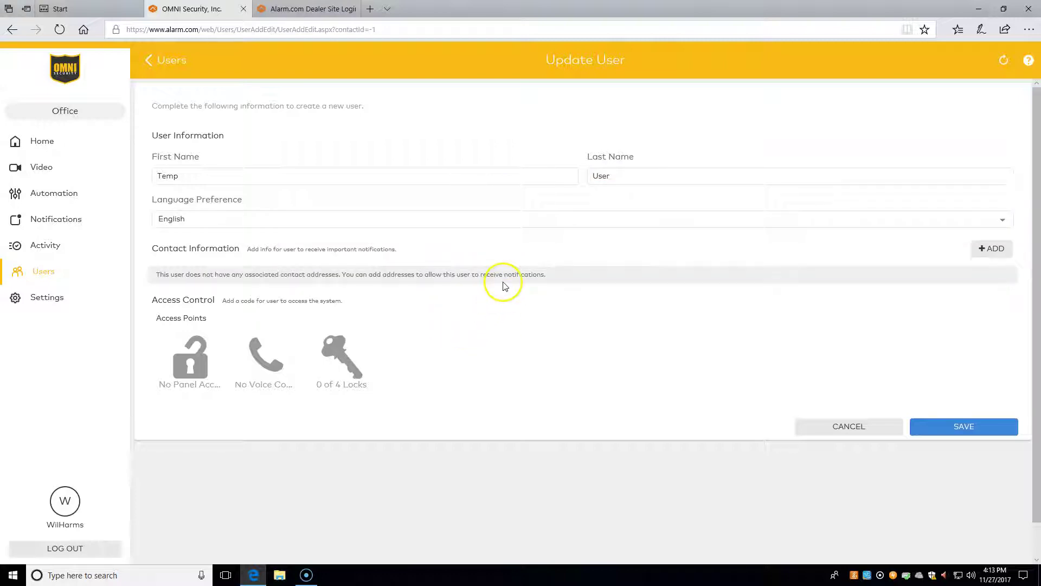
Add a Mobile Number (SMS) contact with the user's phone number and Verizon as provider.
click(984, 252)
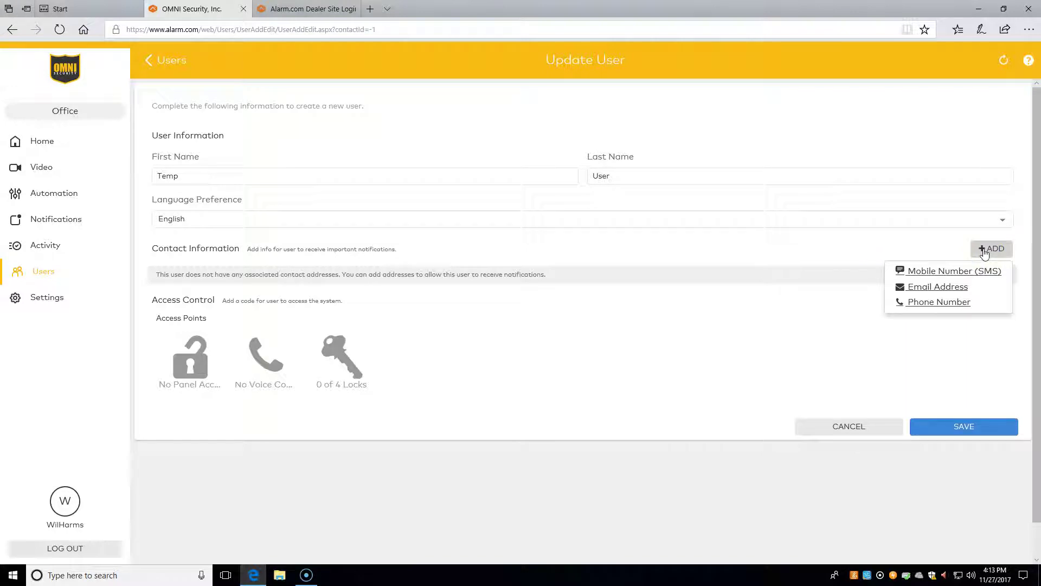
click(934, 274)
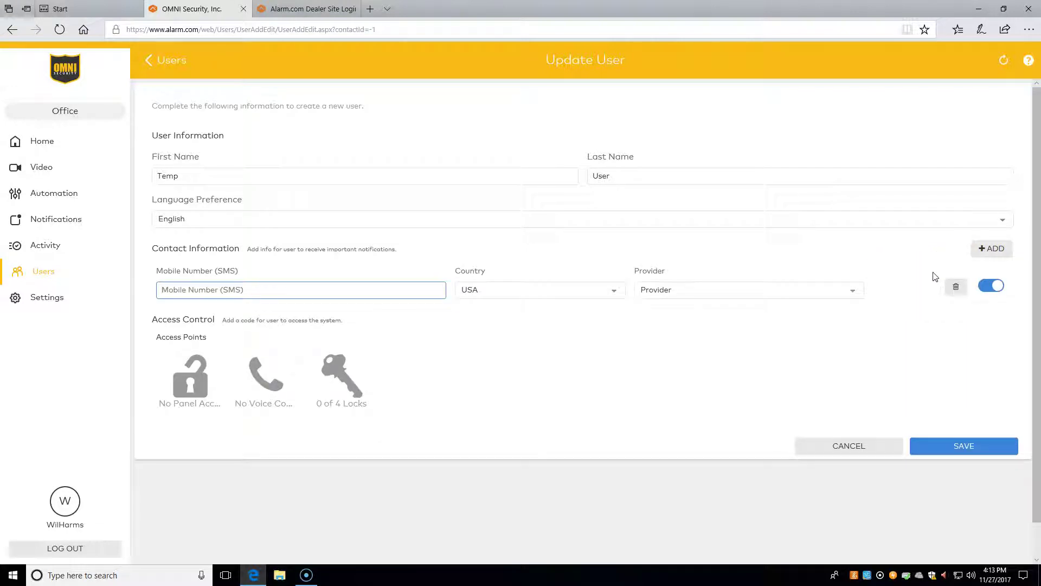
click(407, 289)
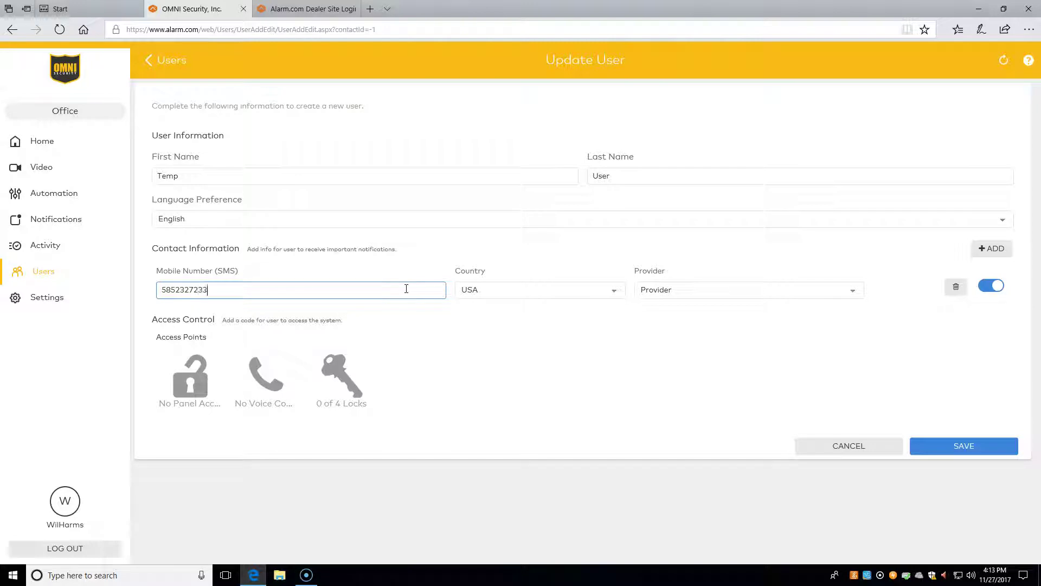
click(666, 293)
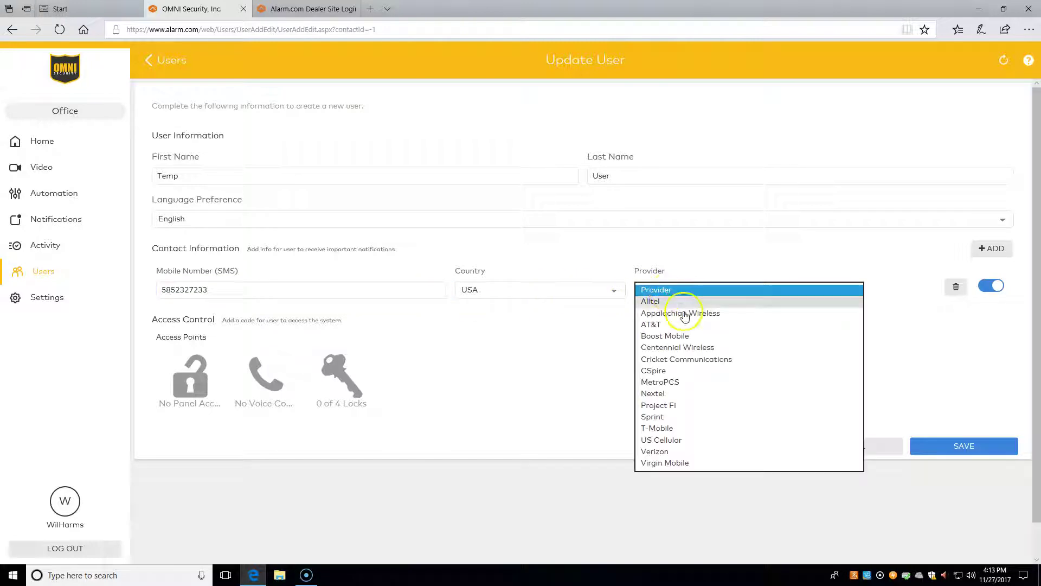
click(685, 453)
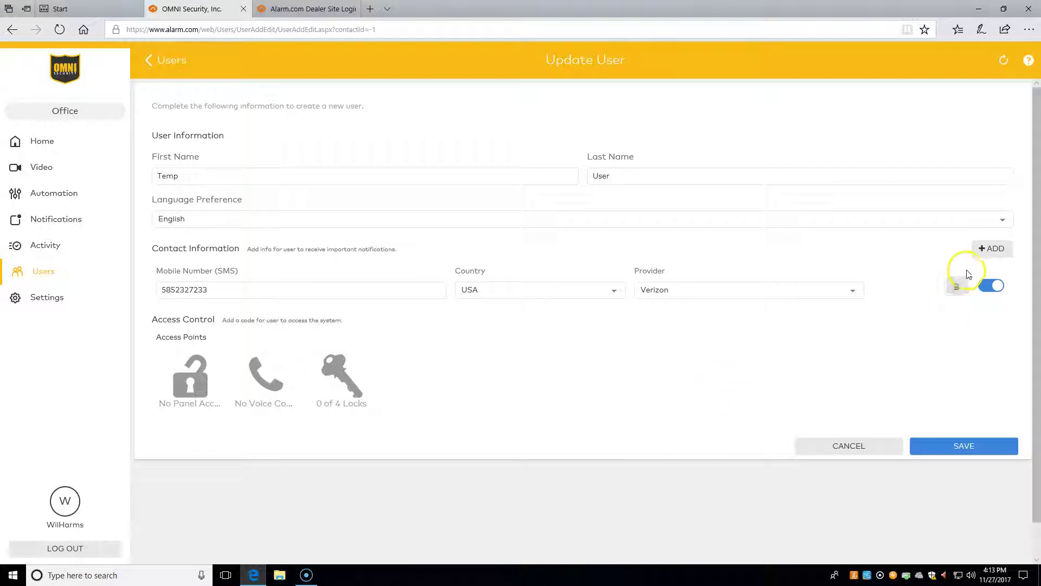
Add an Email Address contact with the user's e-mail address.
click(982, 250)
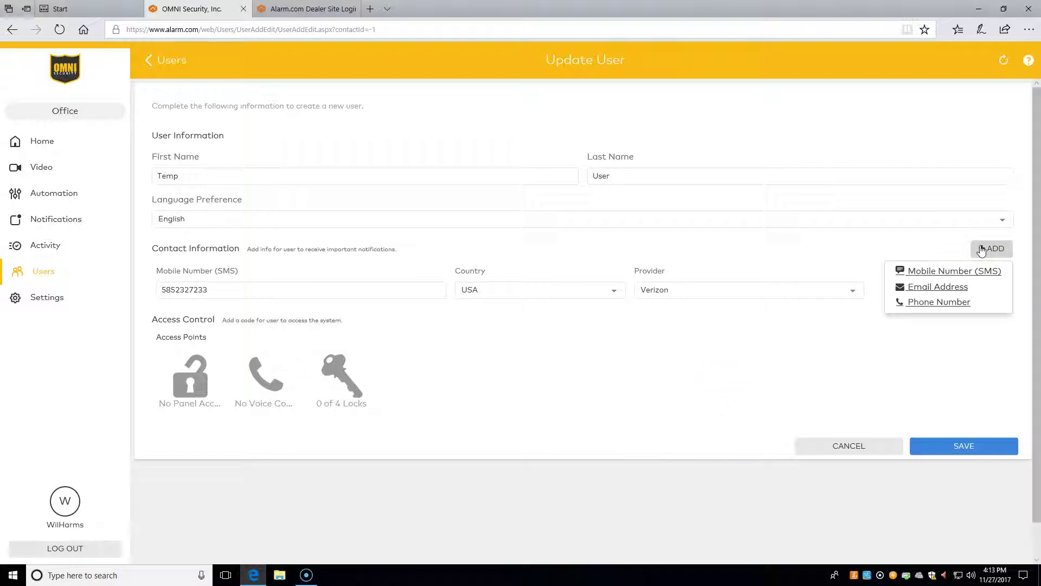
click(937, 287)
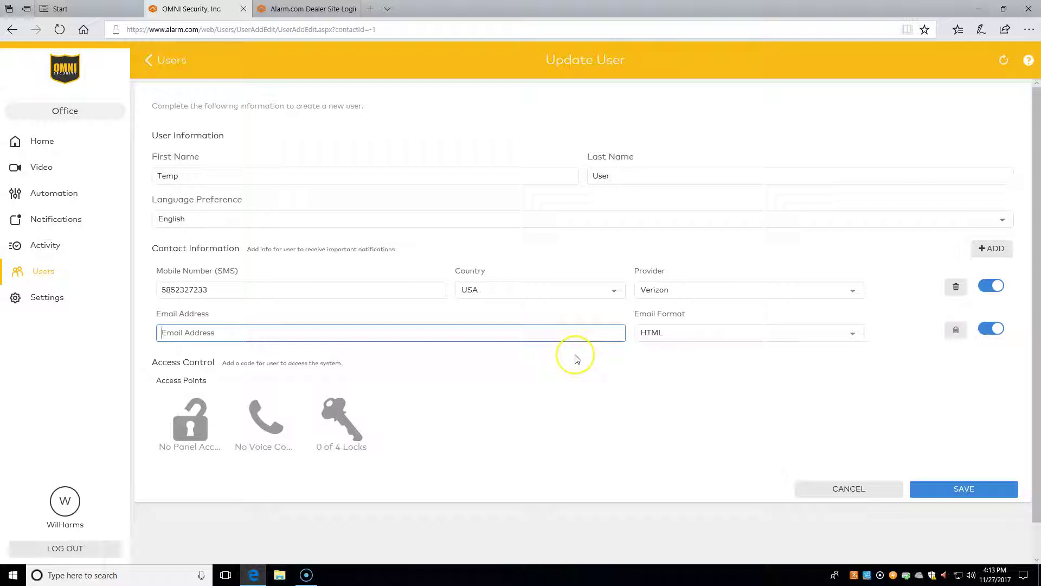
key(Tab)
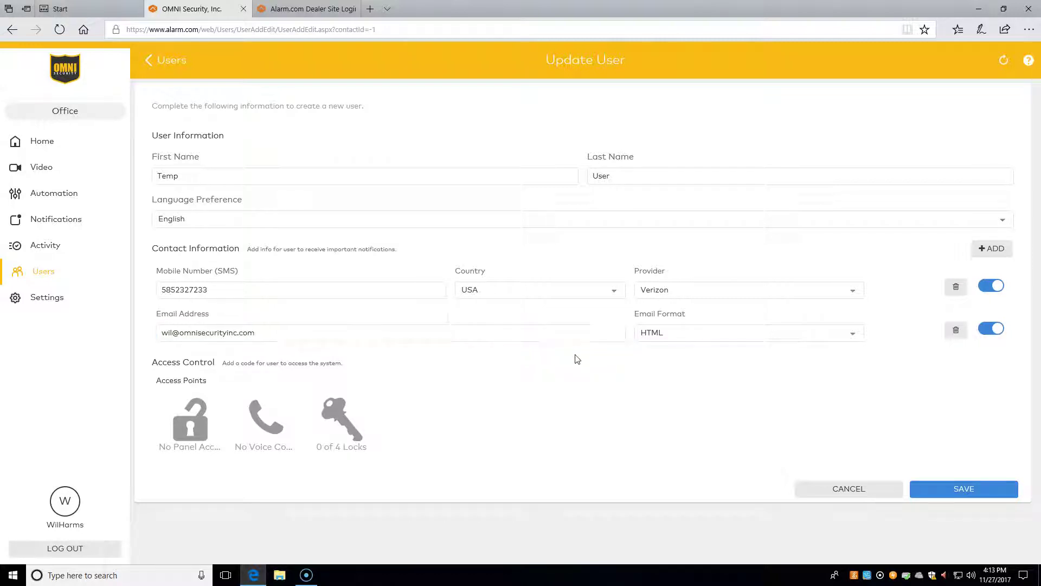
Add a Phone Number contact with the user's phone number.
click(976, 253)
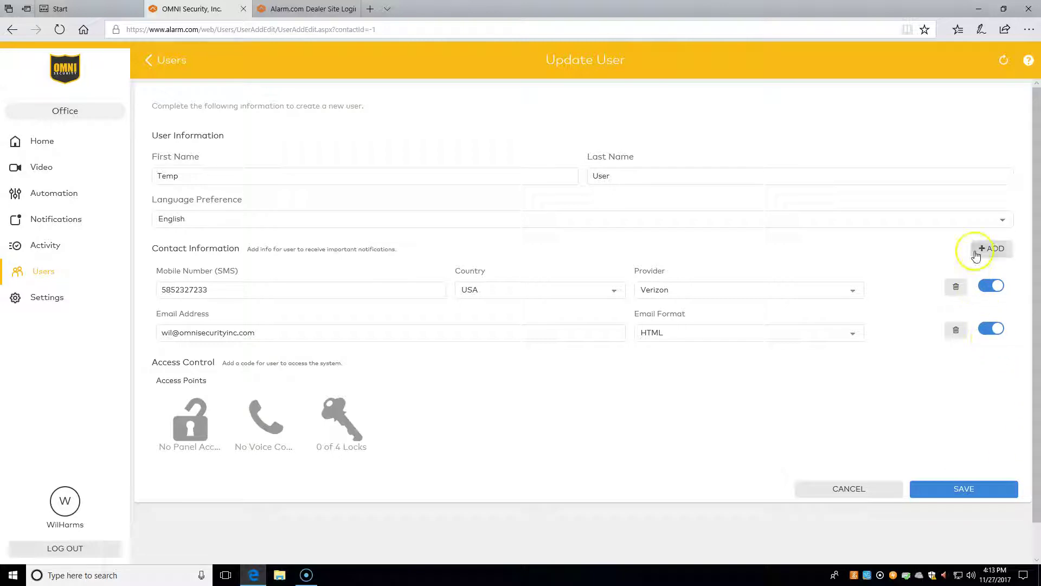
click(926, 302)
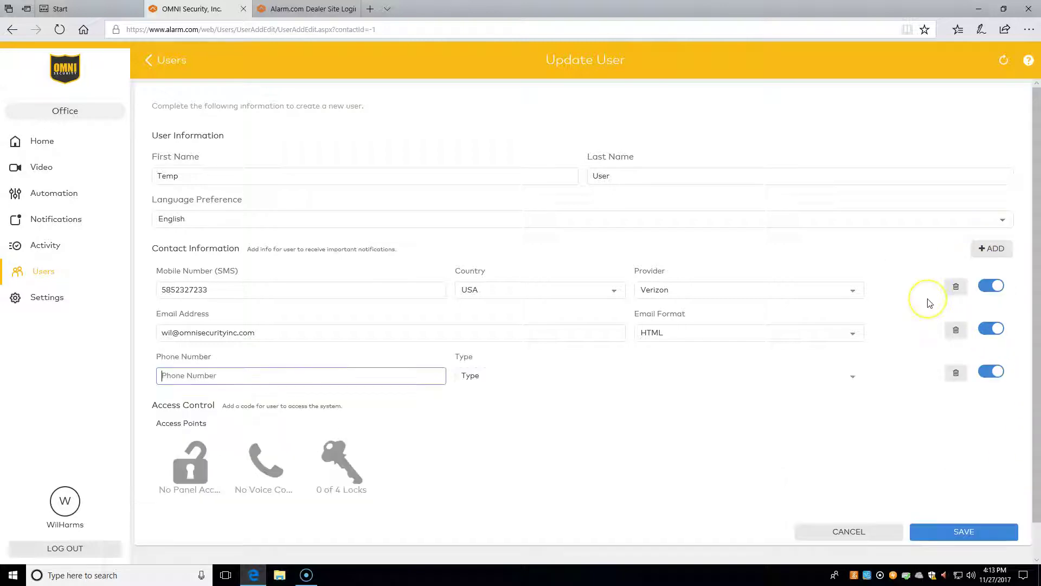
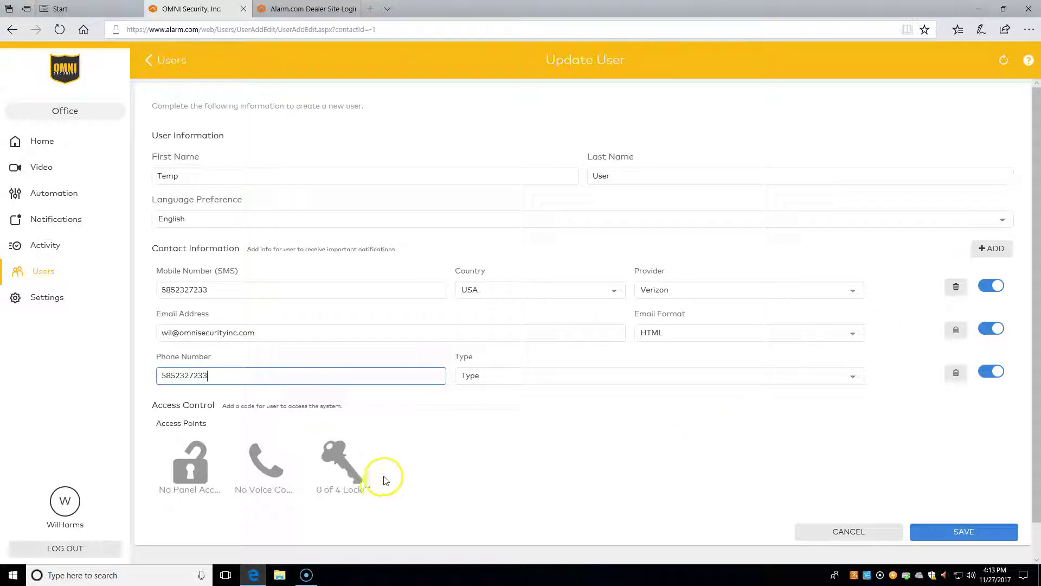
Grant Panel access and enter the user's four-digit panel access code.
click(200, 468)
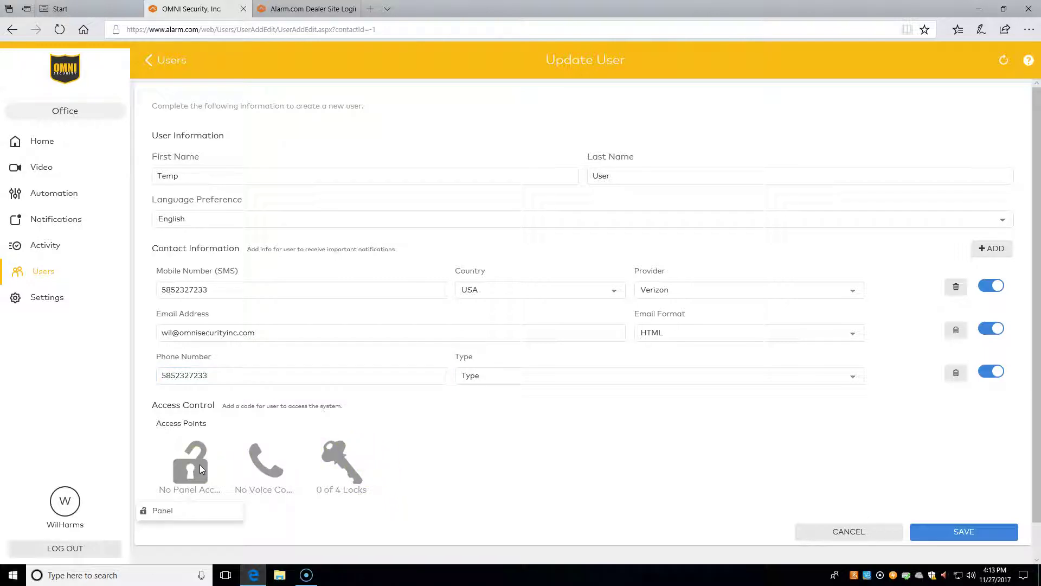
click(161, 514)
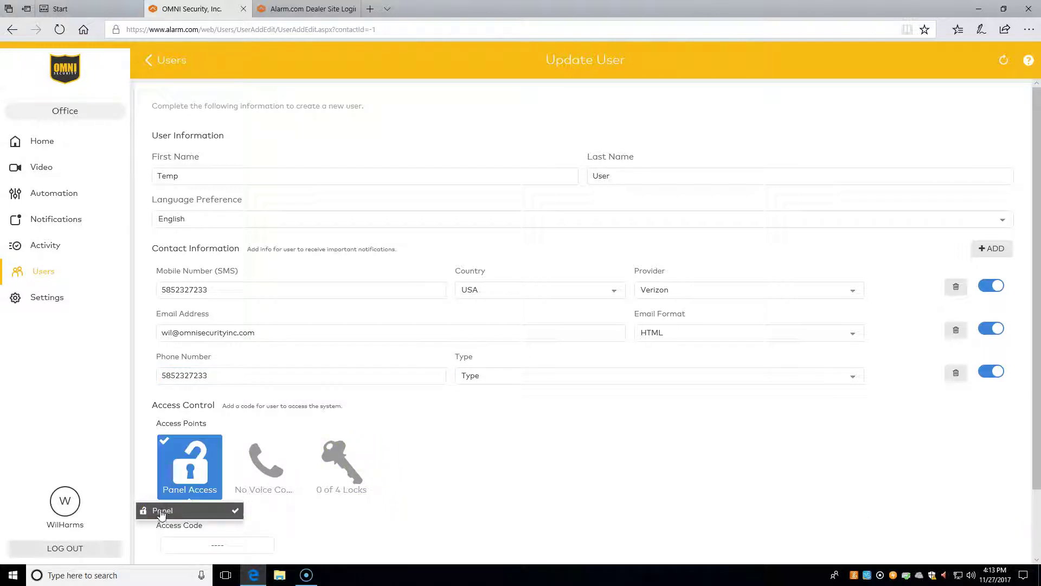
click(219, 545)
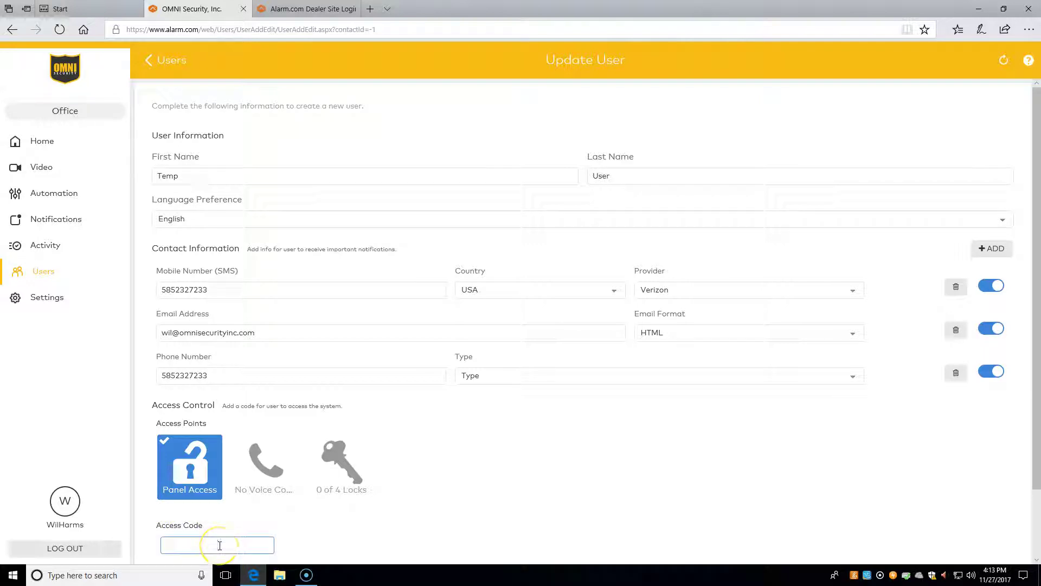
text(5555)
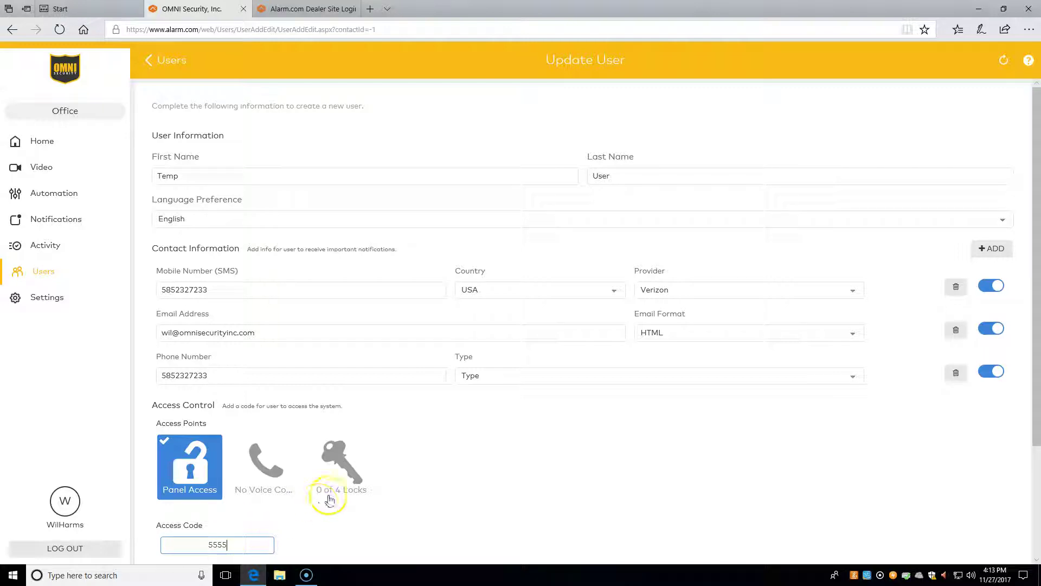
Give lock access to Ken's Office and Sales Office only, making it 2 of 4 locks.
click(347, 465)
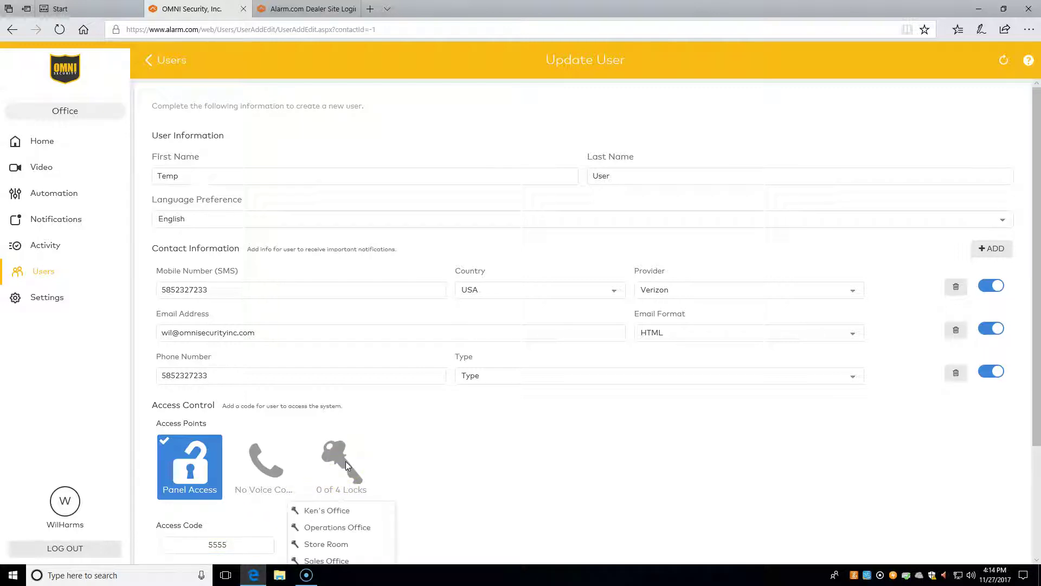
scroll(426, 437, down, 3)
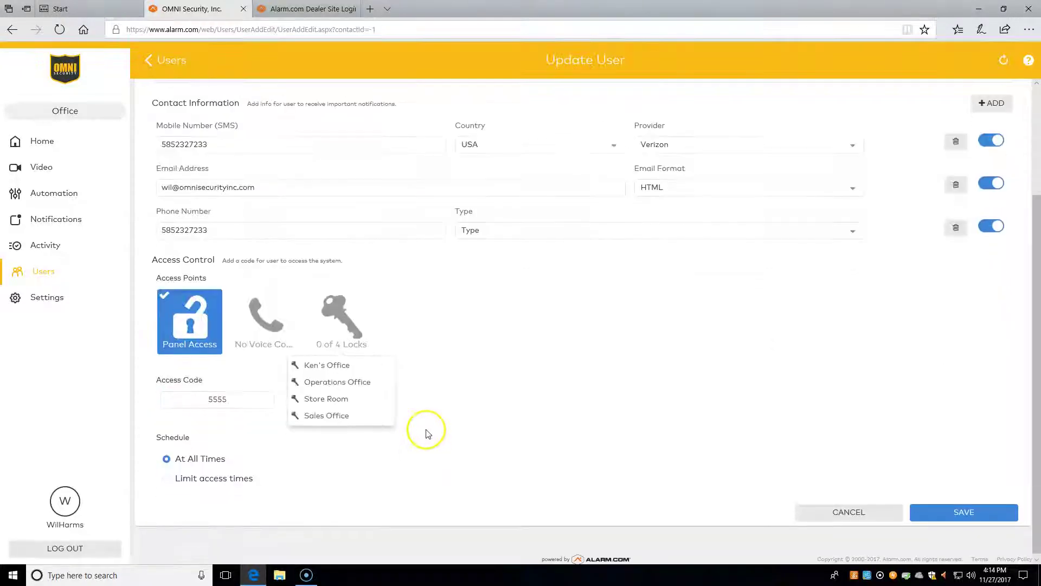
click(330, 371)
click(332, 382)
click(330, 400)
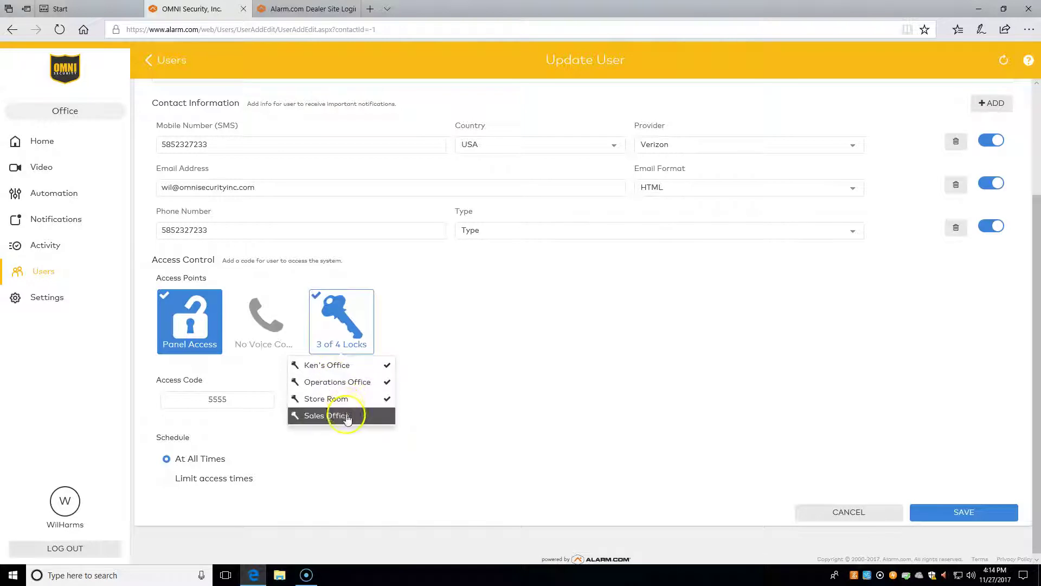
click(348, 417)
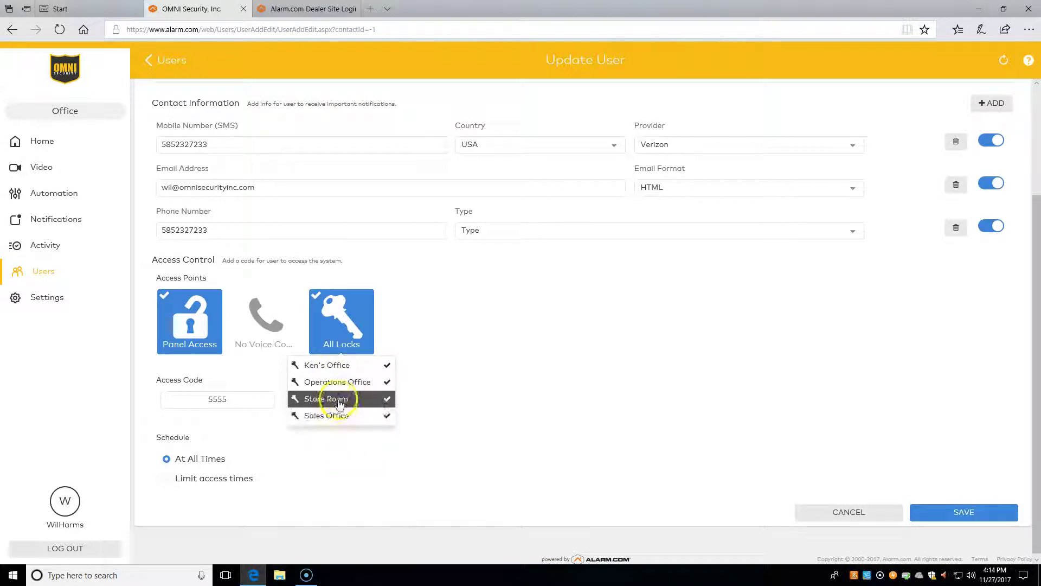
click(340, 404)
click(340, 382)
click(349, 476)
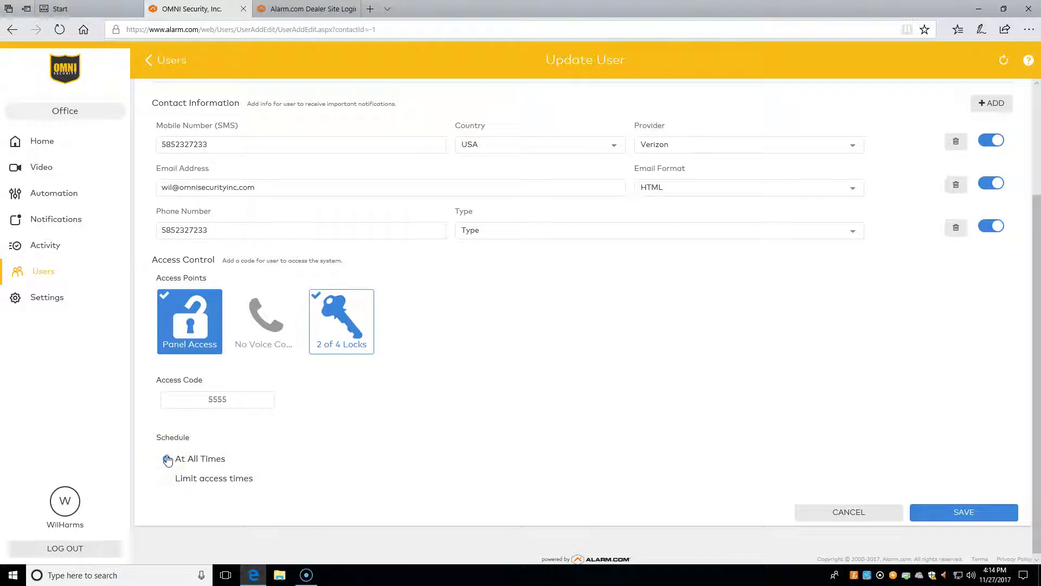
Switch to limited access times and select Monday through Friday.
click(167, 479)
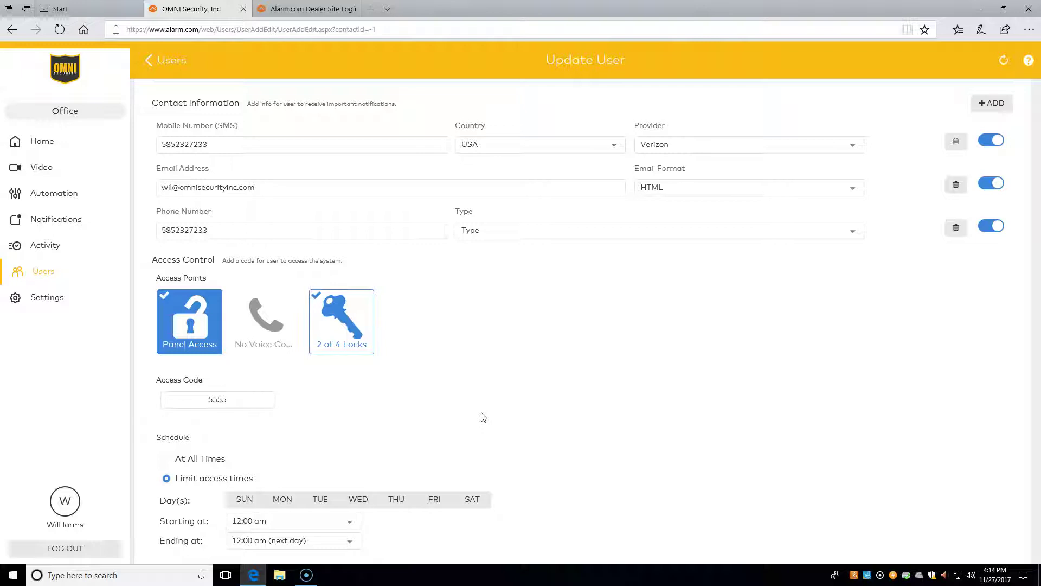
scroll(484, 417, down, 2)
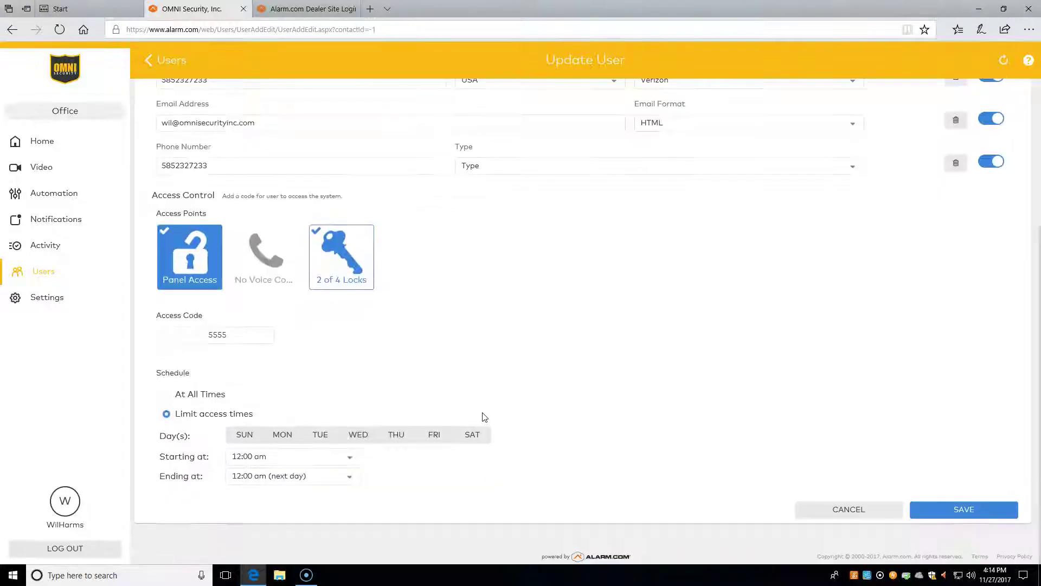
click(278, 437)
click(320, 435)
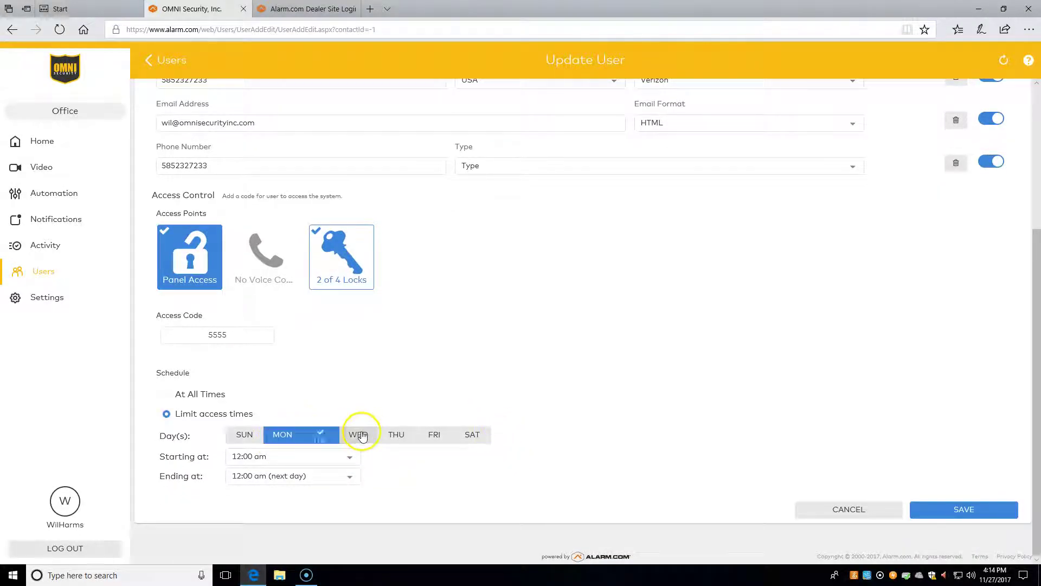
click(361, 435)
click(396, 435)
click(435, 435)
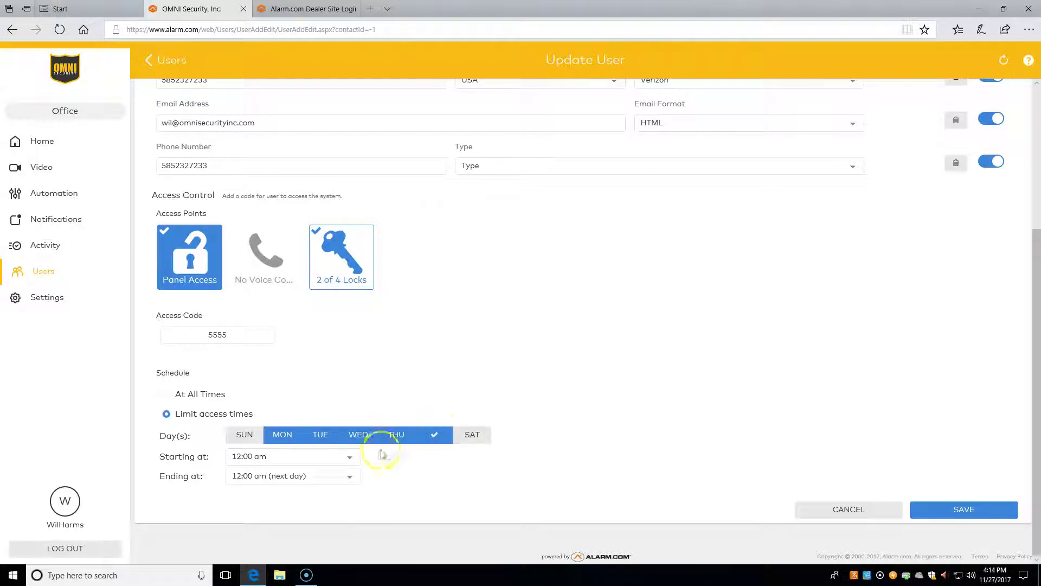
Set the access window to start at 3:00 pm and end at 4:00 pm.
click(347, 456)
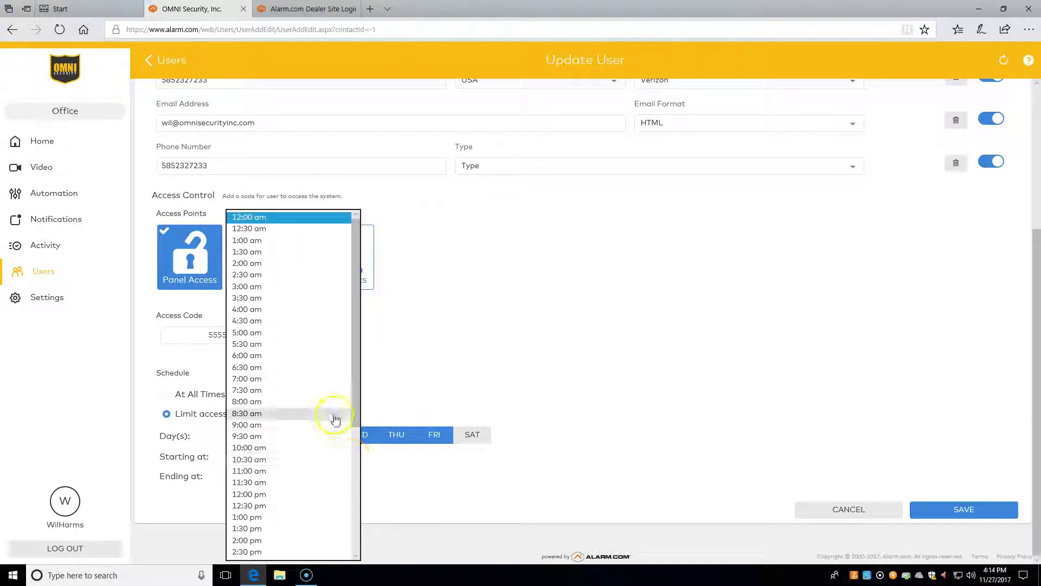
scroll(331, 417, down, 3)
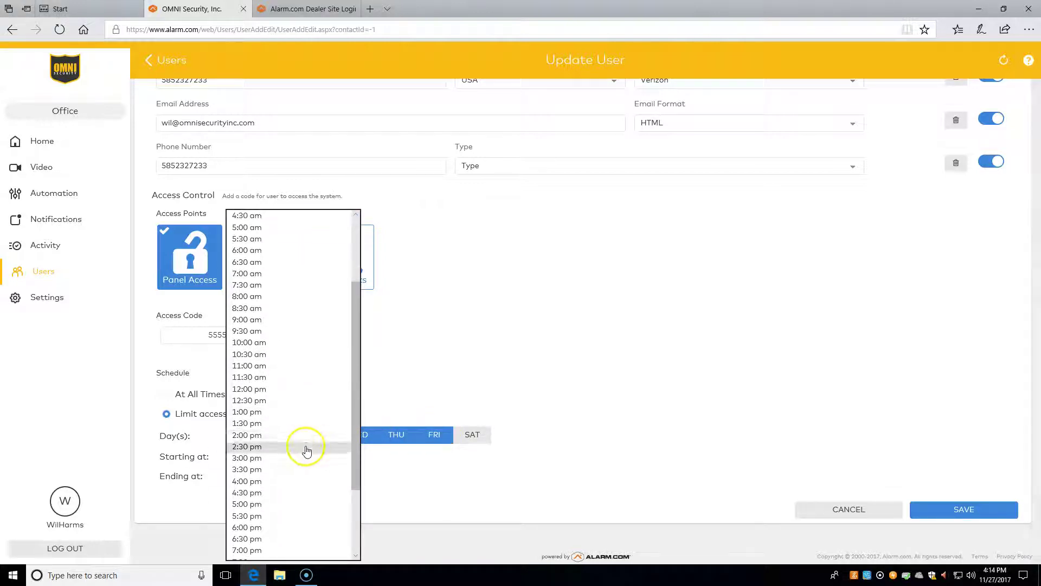
click(307, 458)
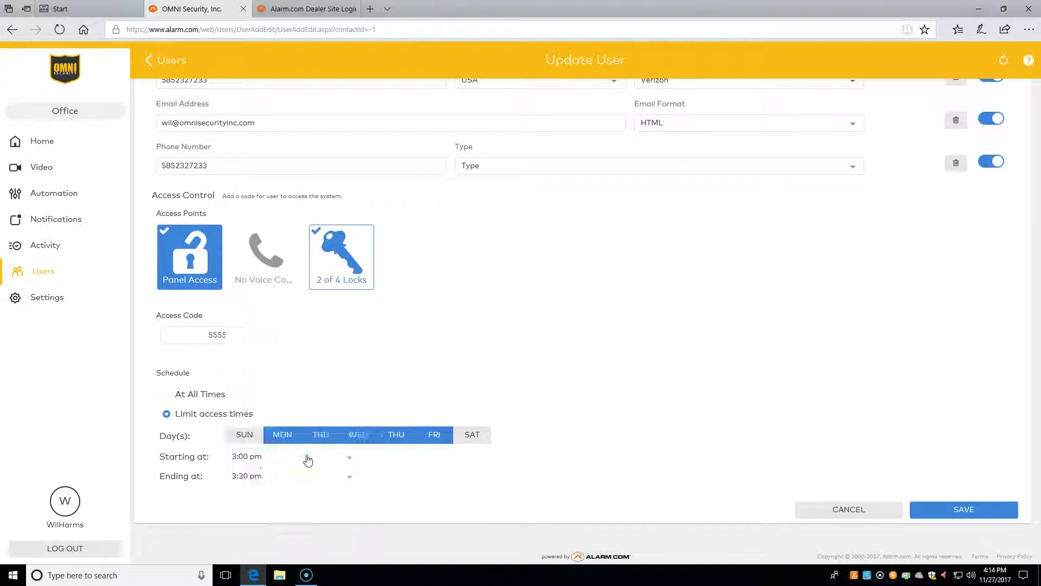
click(311, 476)
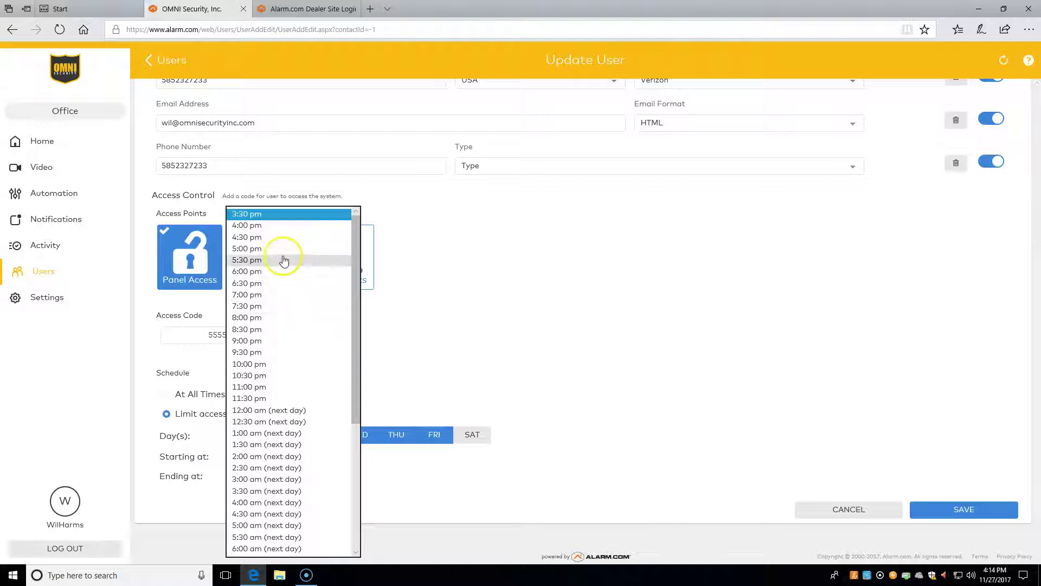
click(284, 225)
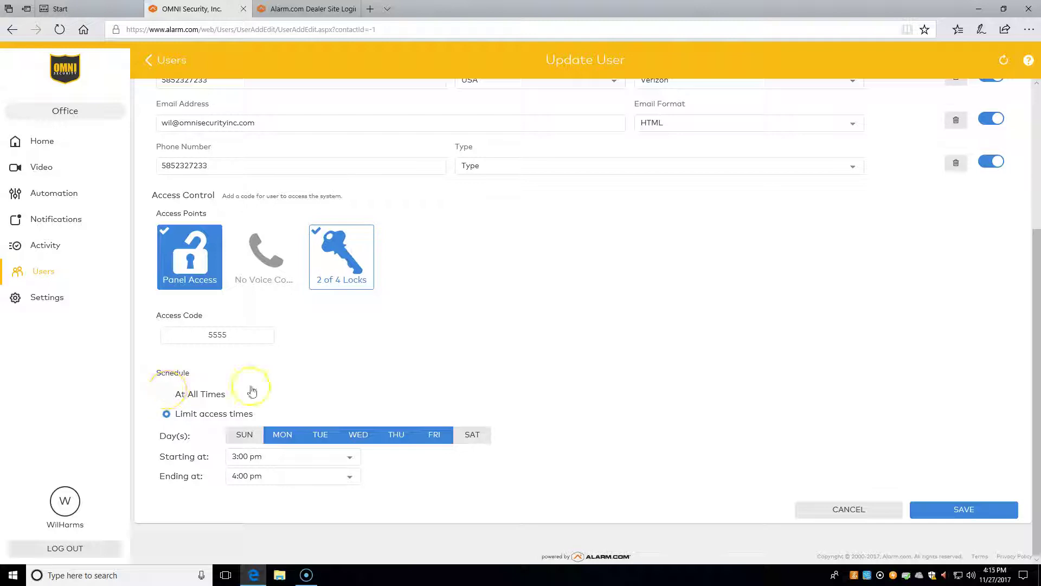
Set the phone number type to Home to clear the validation error and save the user.
click(971, 496)
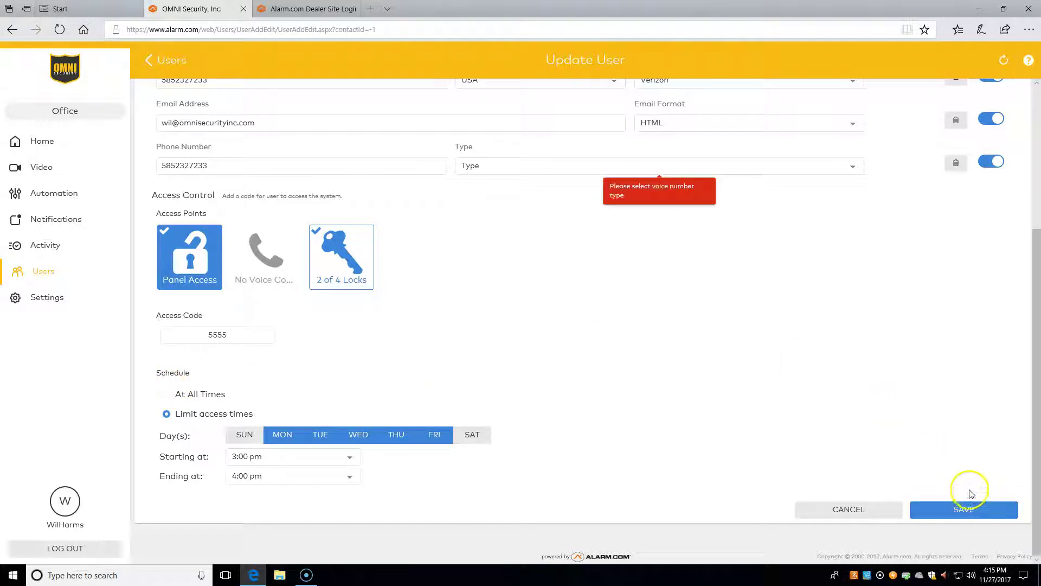
click(525, 167)
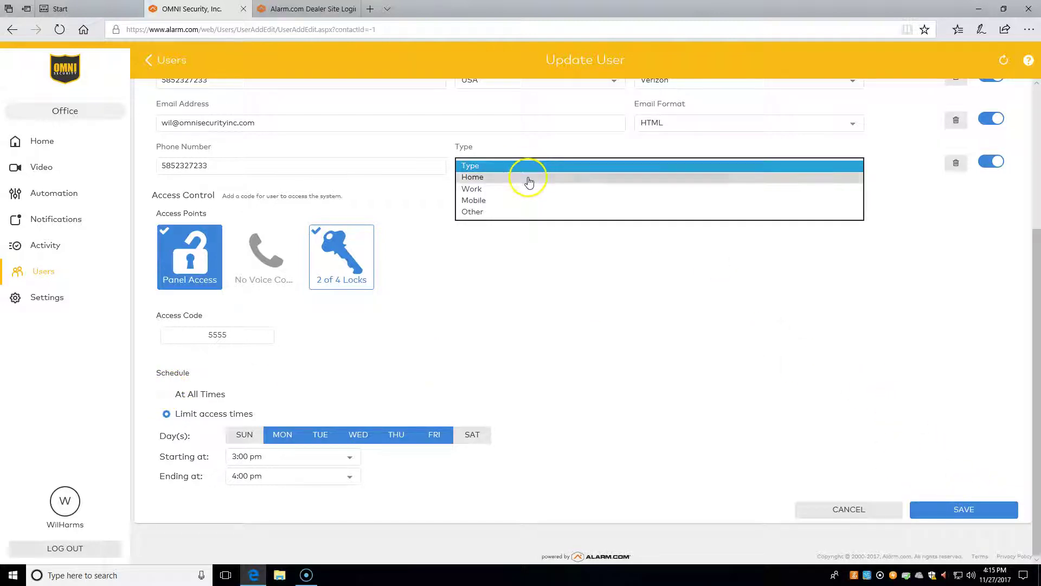
click(529, 179)
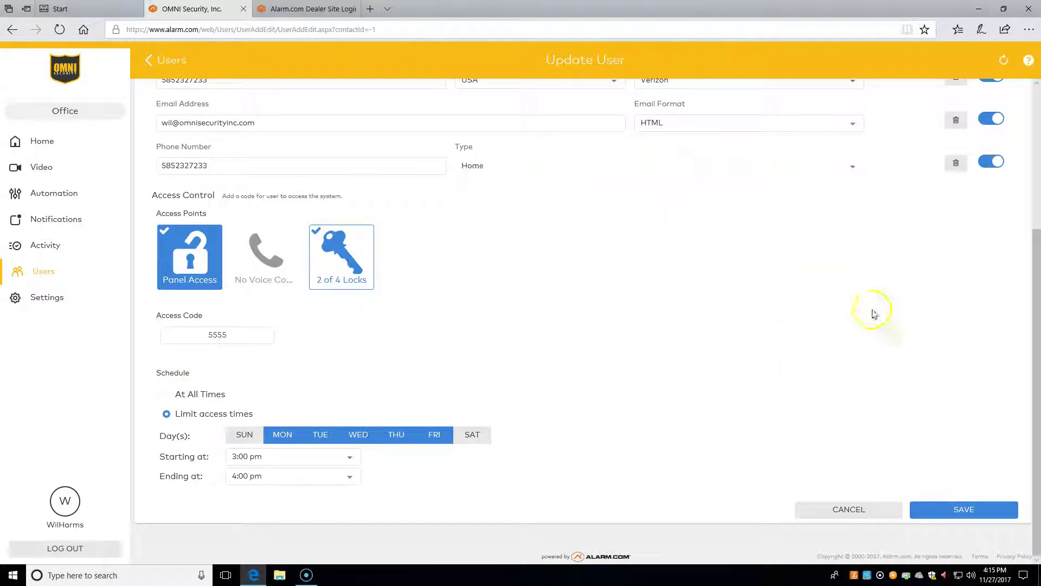
click(937, 512)
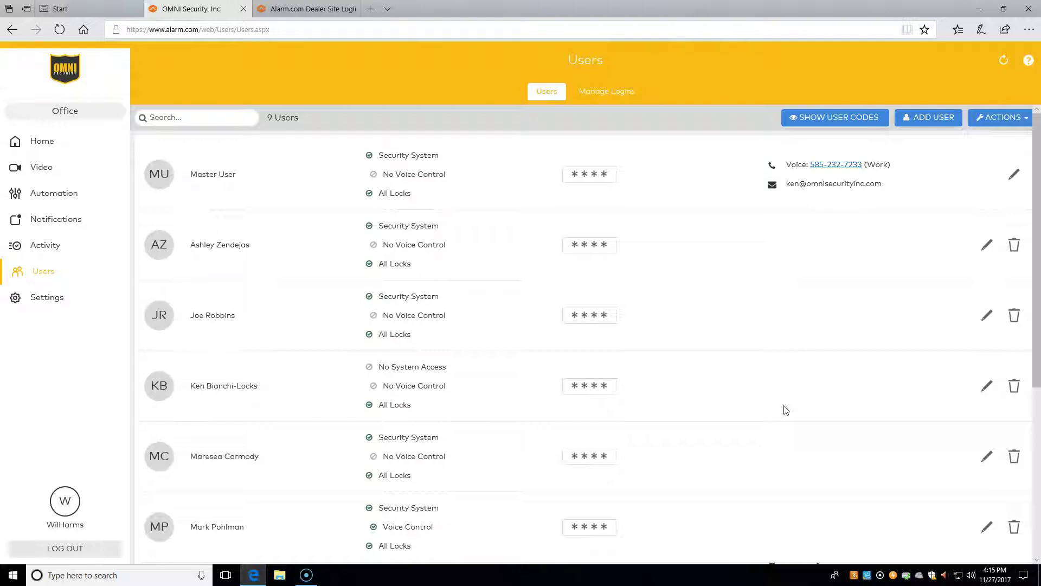
Edit Temp User and add Operations Office to their lock access.
scroll(786, 410, down, 5)
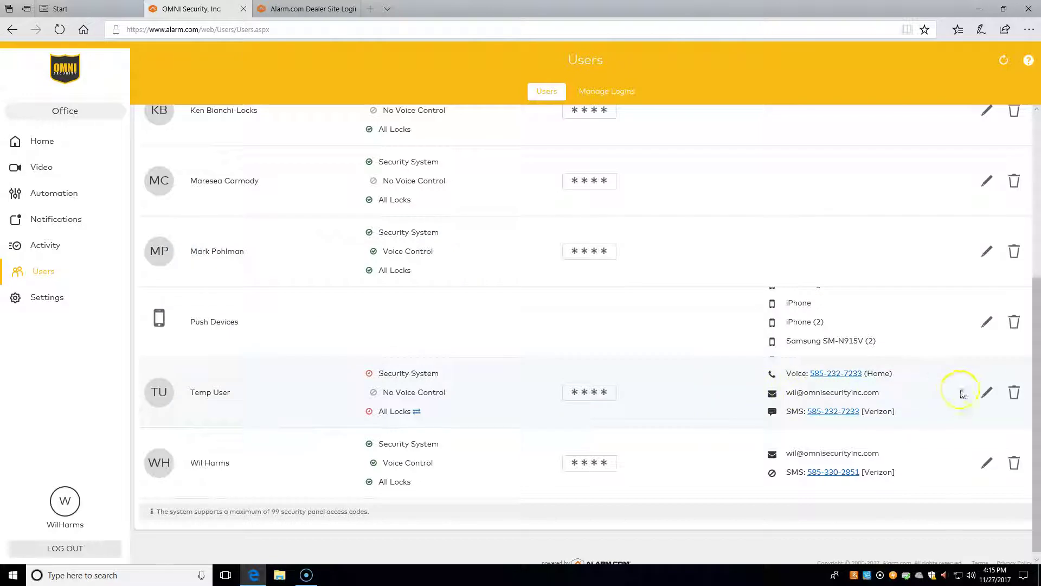
click(987, 392)
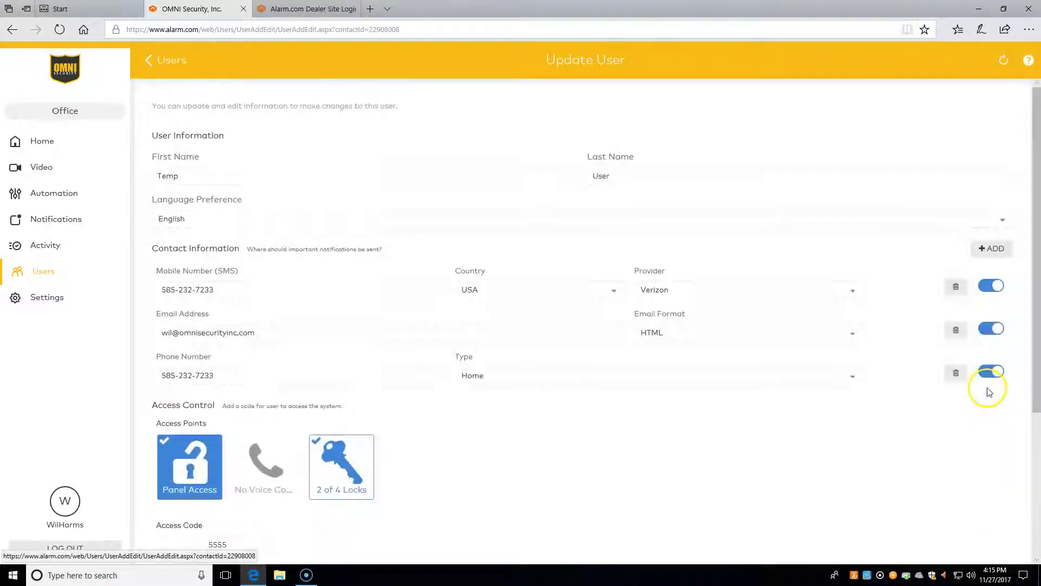
scroll(584, 458, down, 4)
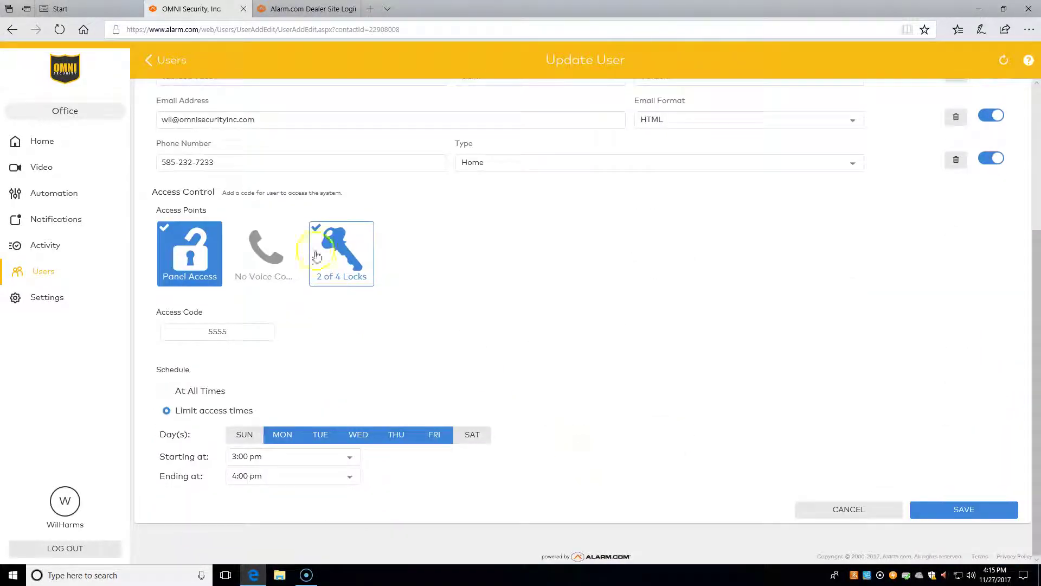
click(319, 258)
click(324, 314)
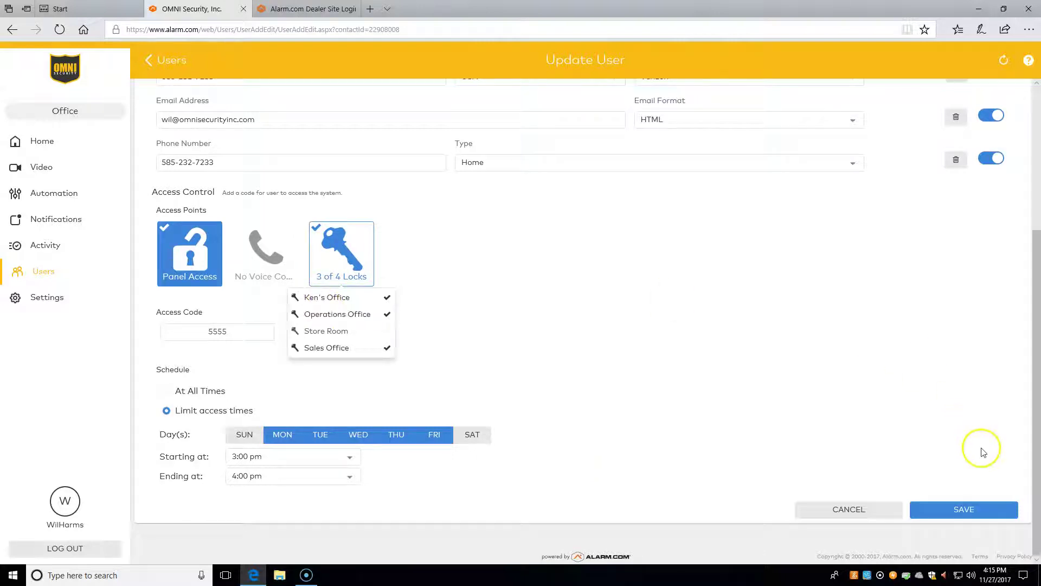
Replace the access code with a new four-digit code and save the user.
click(233, 330)
key(BackSpace)
key(BackSpace)
key(BackSpace)
key(BackSpace)
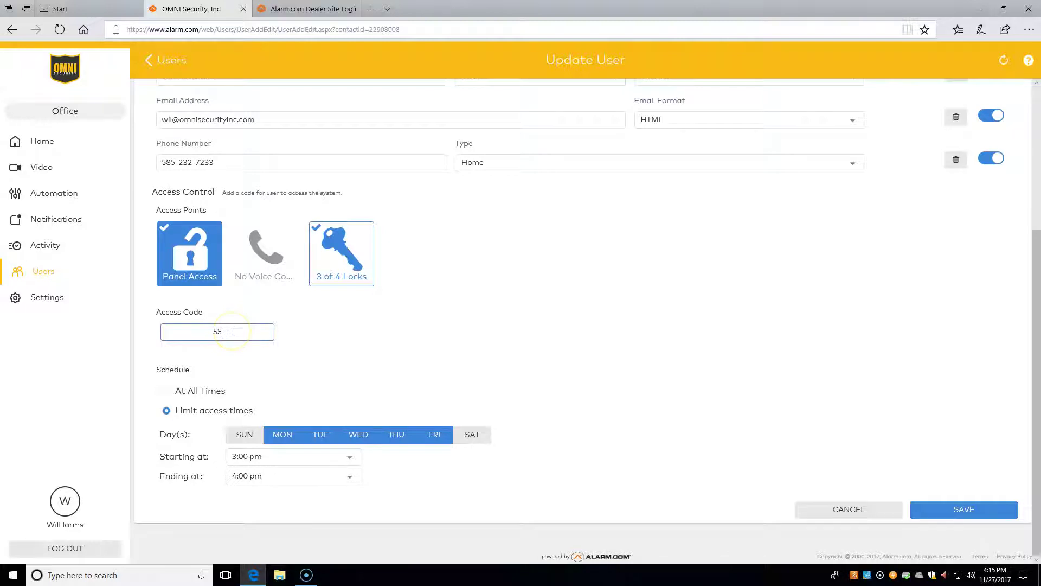
text(6666-6)
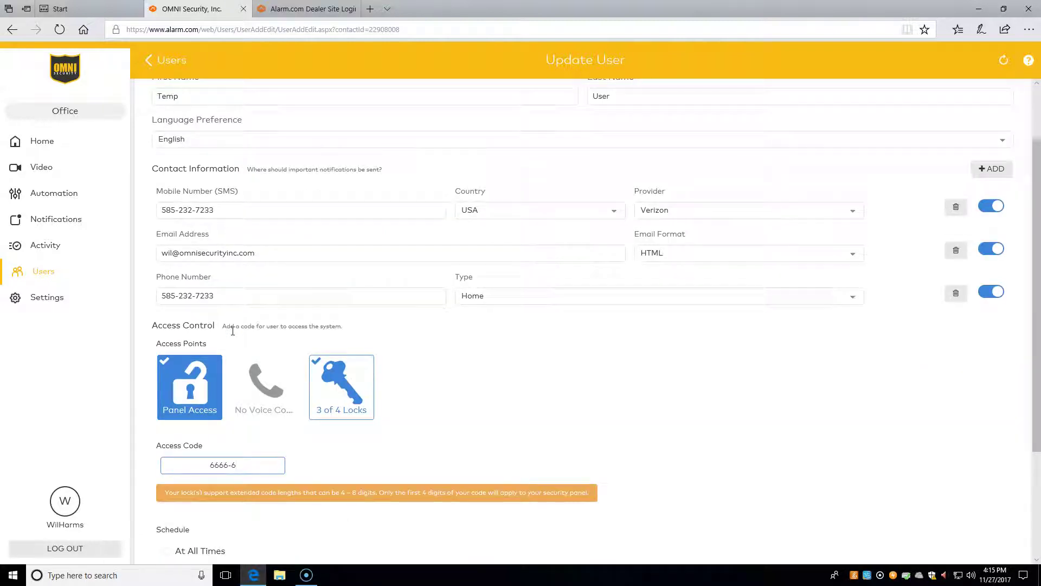
key(BackSpace)
scroll(674, 389, down, 3)
click(937, 506)
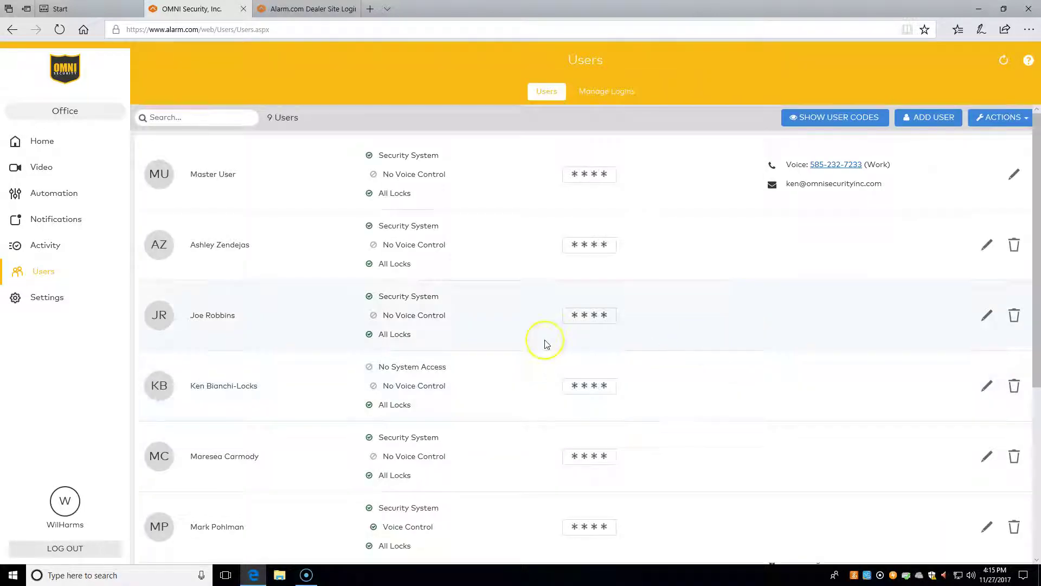
Update Temp User's code to a new four-digit code from the Users list.
scroll(547, 344, down, 5)
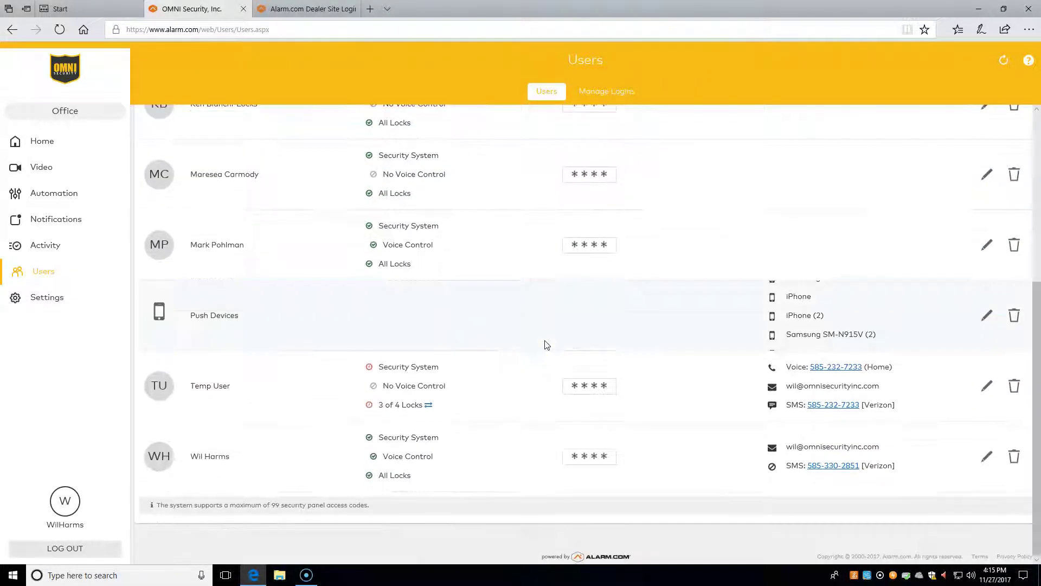
click(591, 386)
click(495, 184)
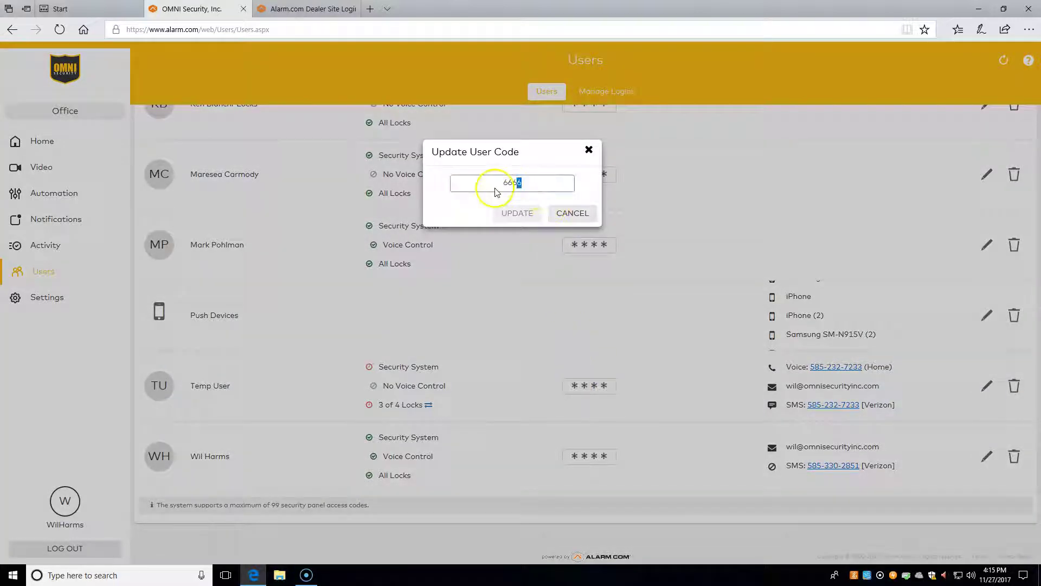
text(4444)
click(504, 214)
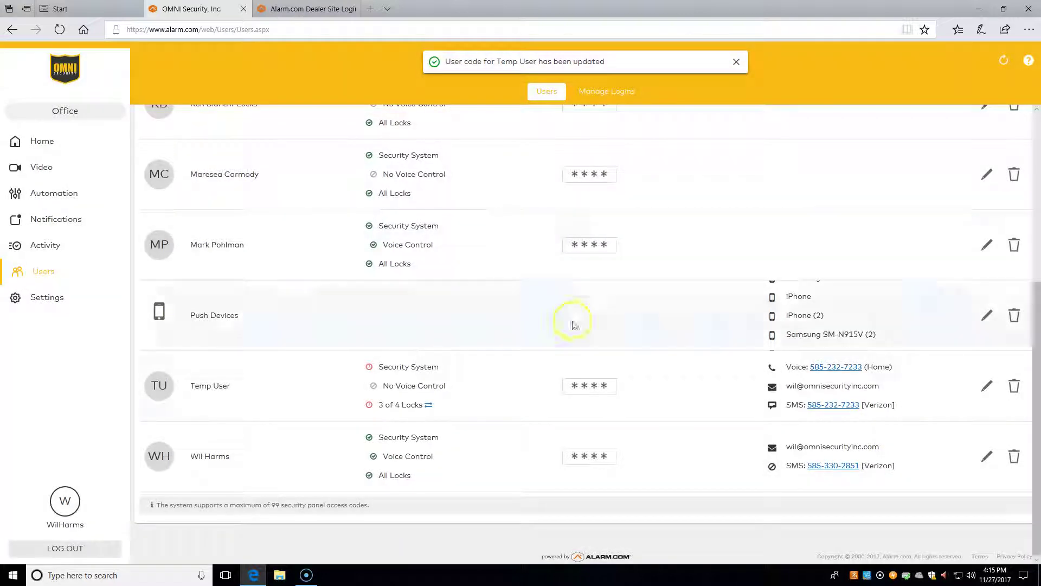
Delete Temp User from the Users list, confirming with Okay.
click(1017, 388)
click(648, 226)
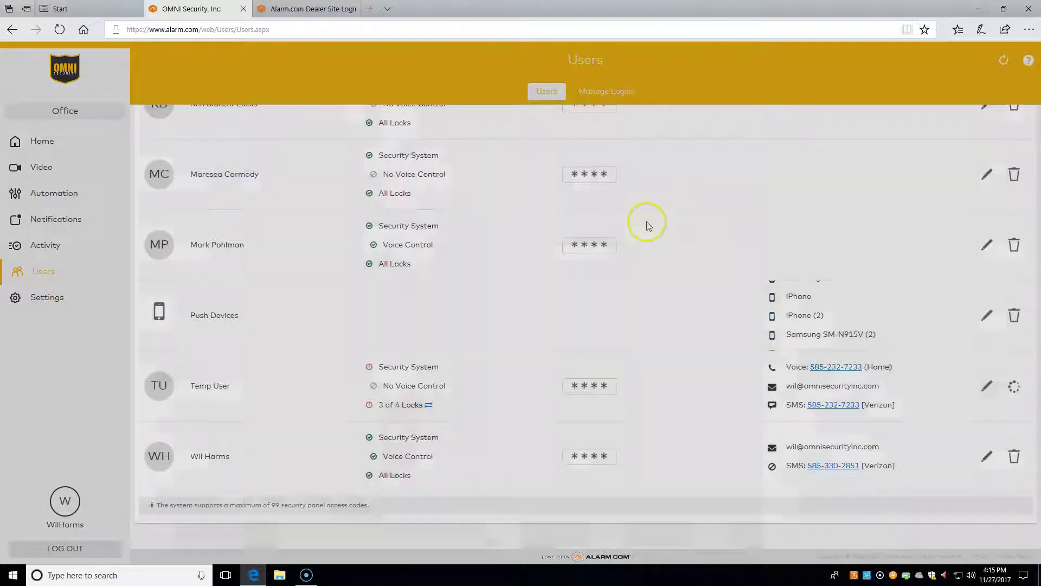